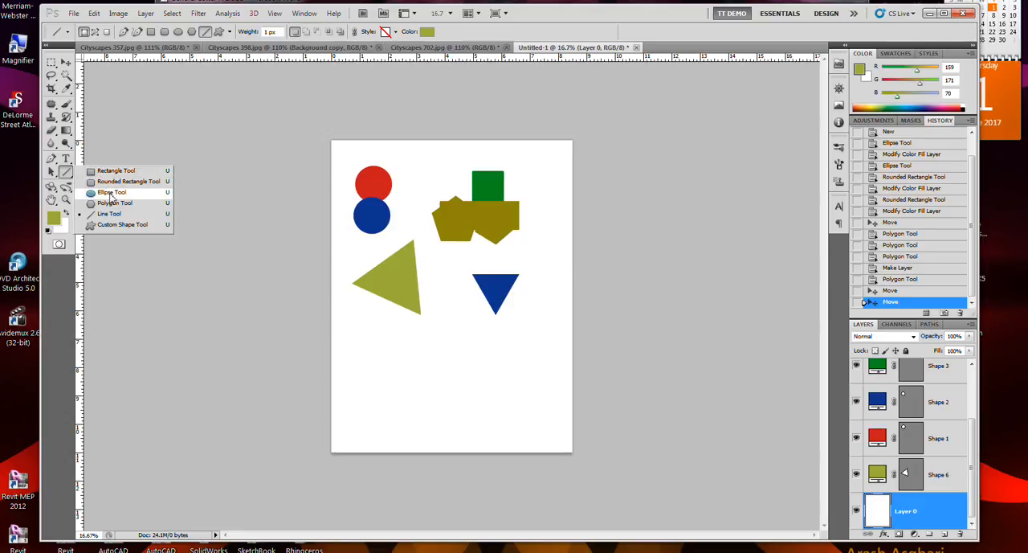
- Draw two overlapping three-sided polygons below the olive shapes, using the dark concentric-ring style preset
{"action": "left_click", "coordinate": [113, 202]}
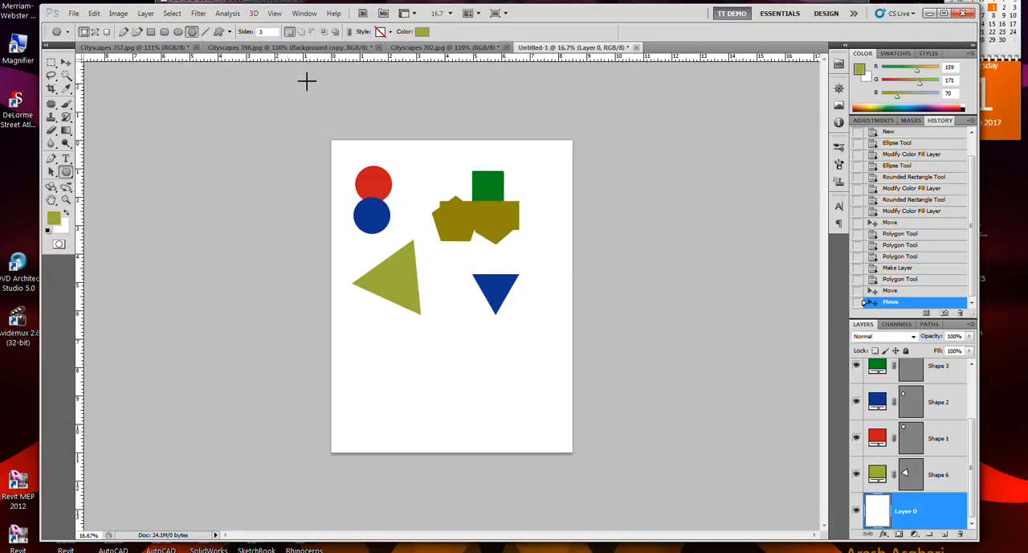
{"action": "left_click", "coordinate": [382, 33]}
{"action": "left_click", "coordinate": [382, 59]}
{"action": "left_click", "coordinate": [434, 283]}
{"action": "left_click_drag", "start_coordinate": [448, 301], "coordinate": [466, 315]}
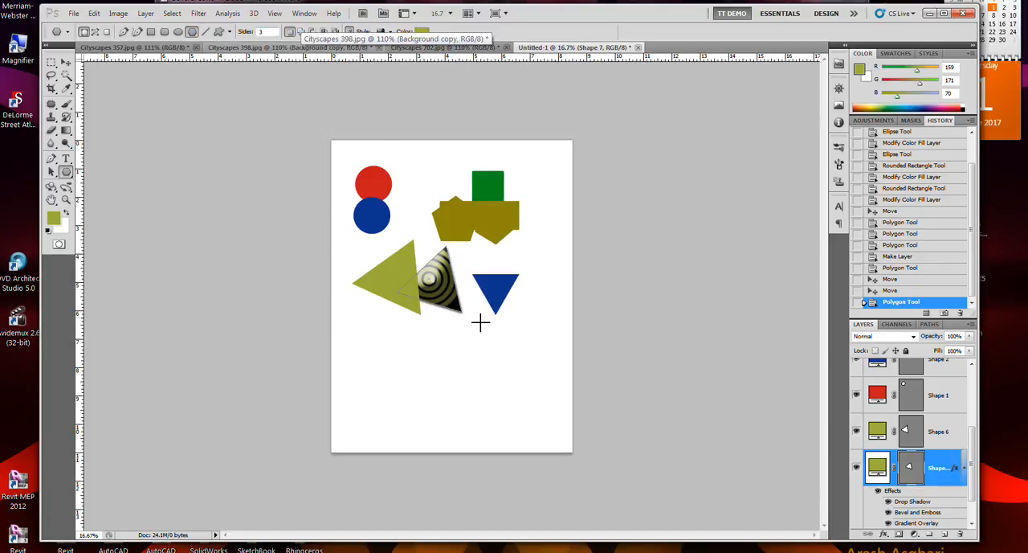
{"action": "left_click_drag", "start_coordinate": [461, 333], "coordinate": [500, 340]}
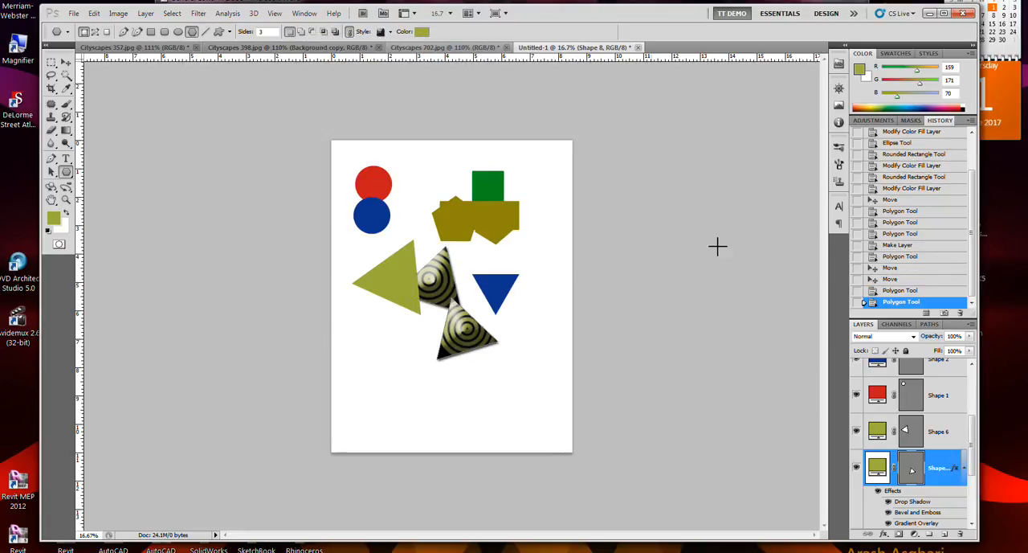
- Try several style presets on the lower ringed triangle, including Sunset Sky (Text), and finish with the yellow-orange satin preset
{"action": "scroll", "coordinate": [928, 474], "scroll_direction": "down", "scroll_amount": 2}
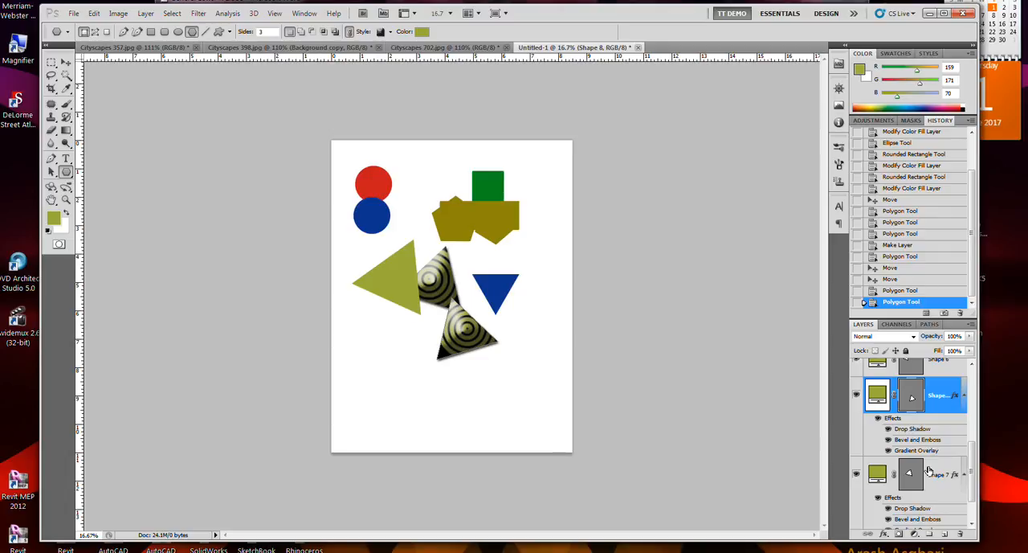
{"action": "left_click", "coordinate": [391, 32]}
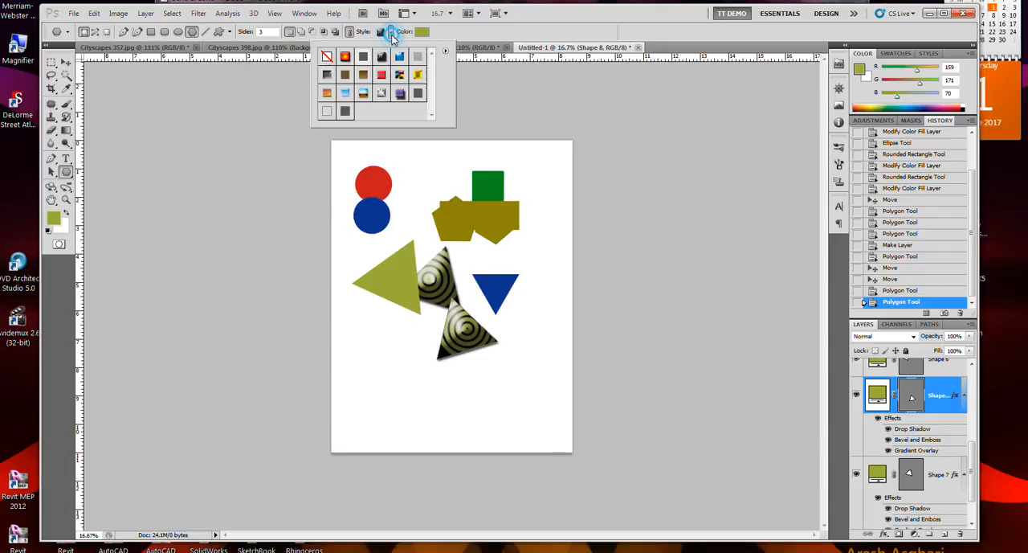
{"action": "left_click", "coordinate": [445, 51]}
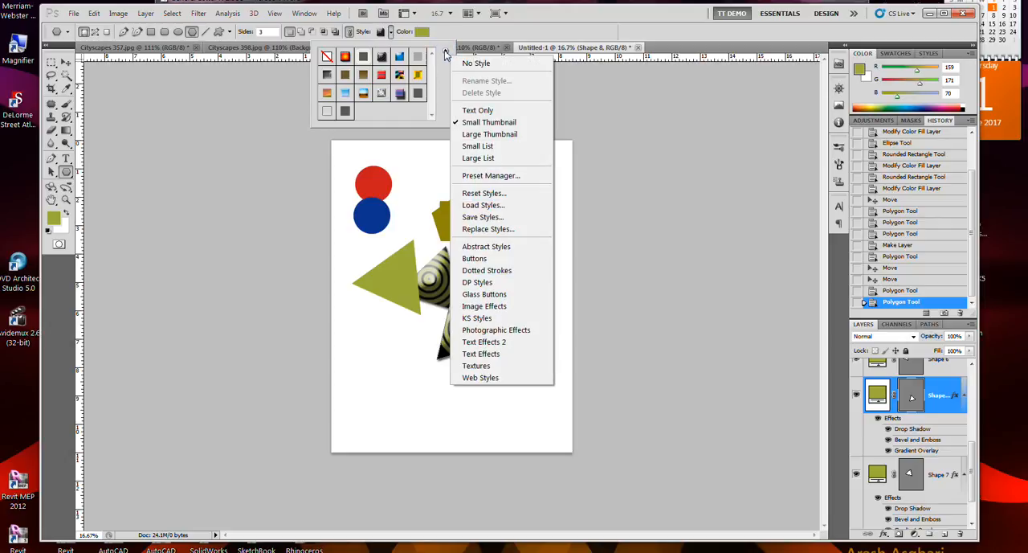
{"action": "left_click", "coordinate": [445, 53]}
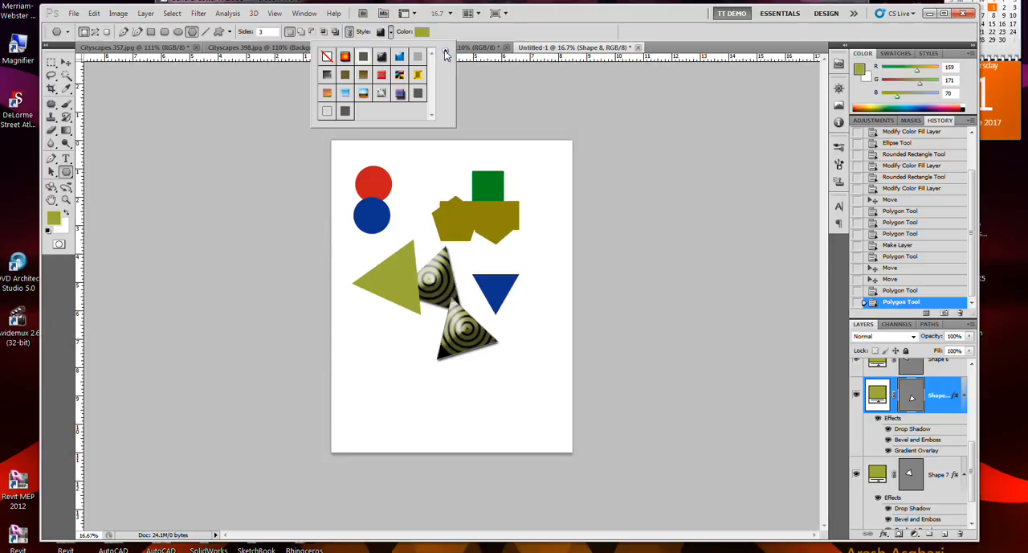
{"action": "left_click", "coordinate": [400, 59]}
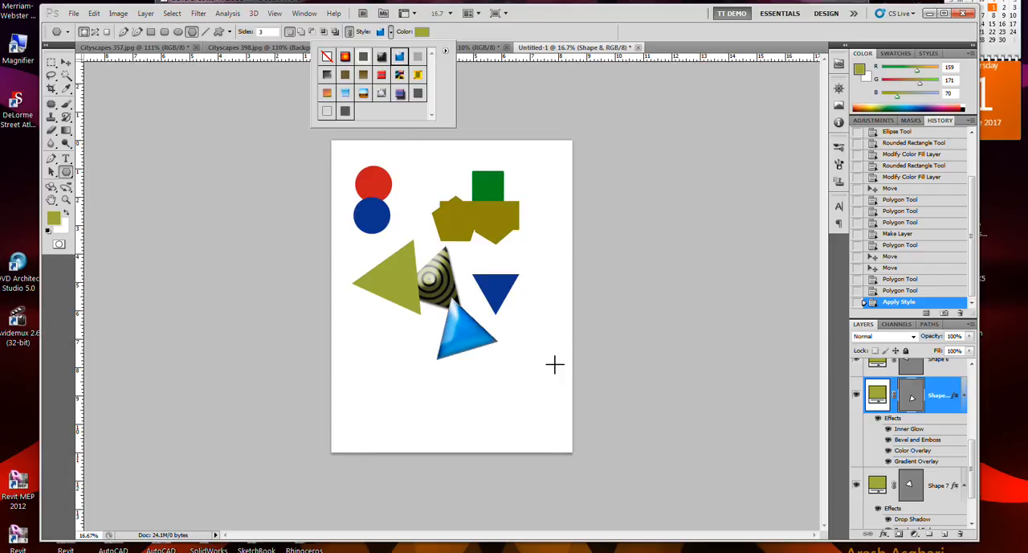
{"action": "left_click", "coordinate": [400, 97]}
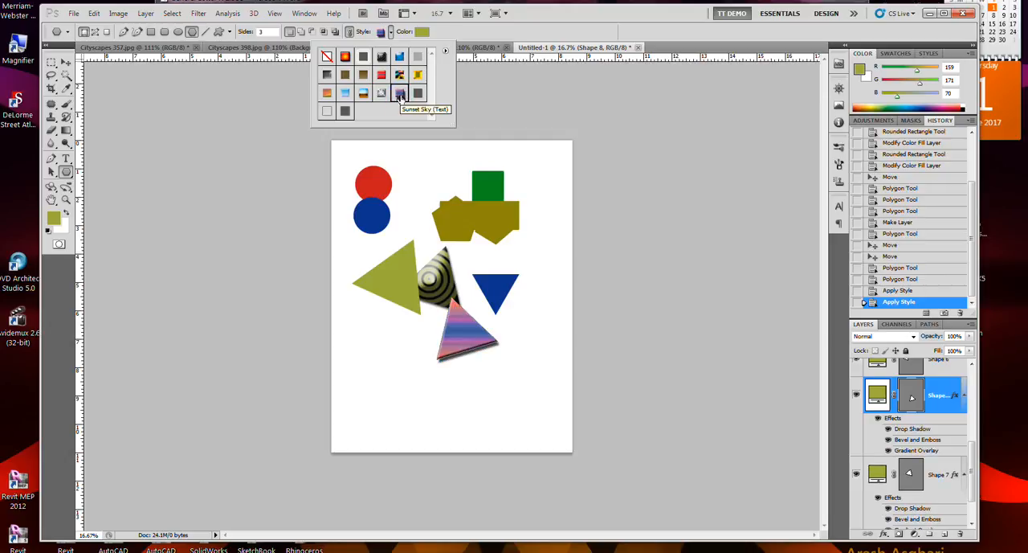
{"action": "left_click", "coordinate": [384, 95]}
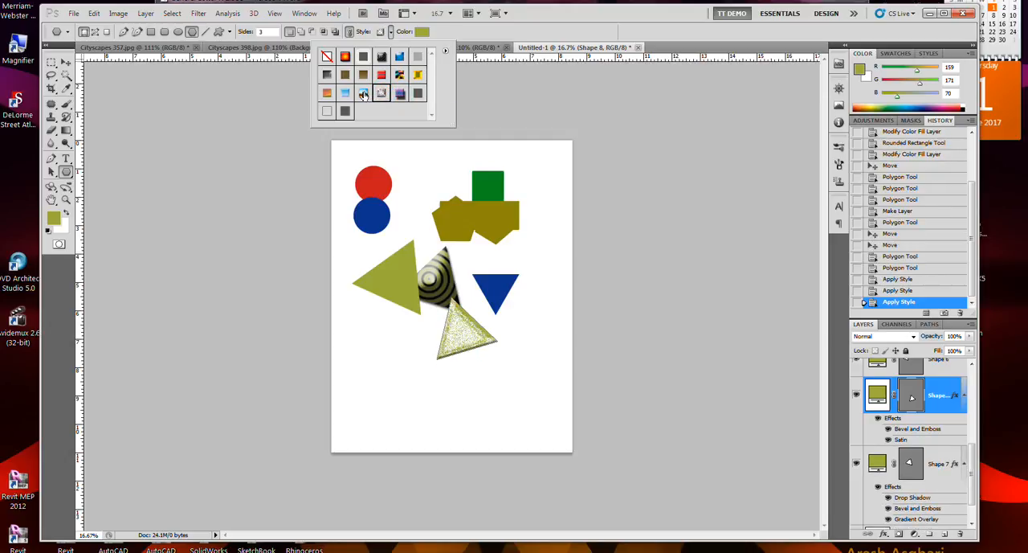
{"action": "left_click", "coordinate": [363, 95]}
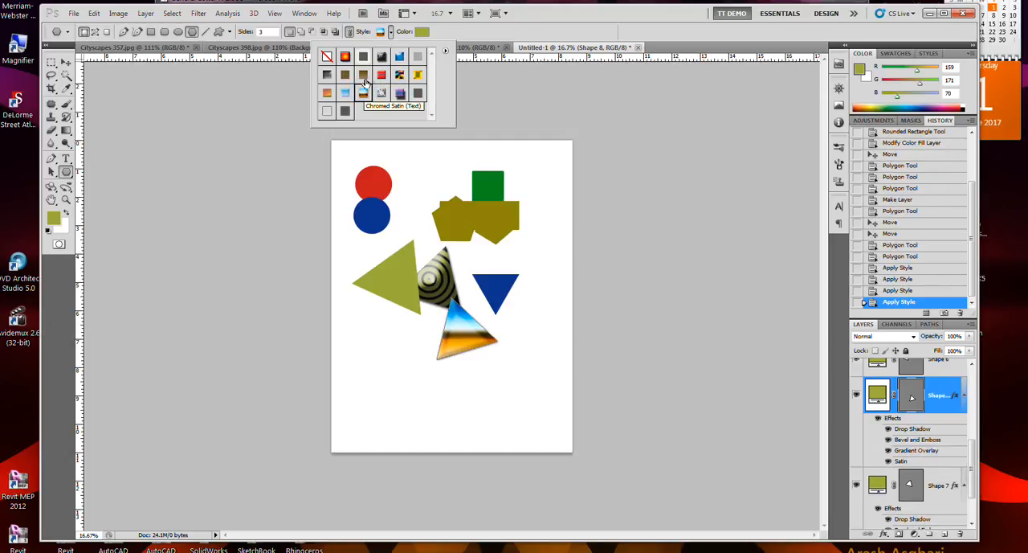
{"action": "left_click", "coordinate": [364, 74]}
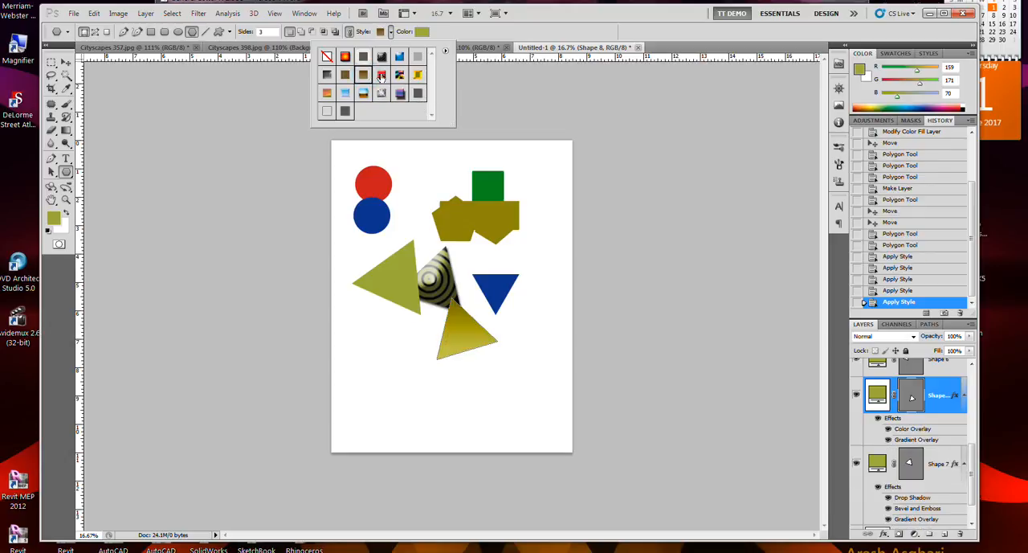
{"action": "left_click", "coordinate": [382, 76]}
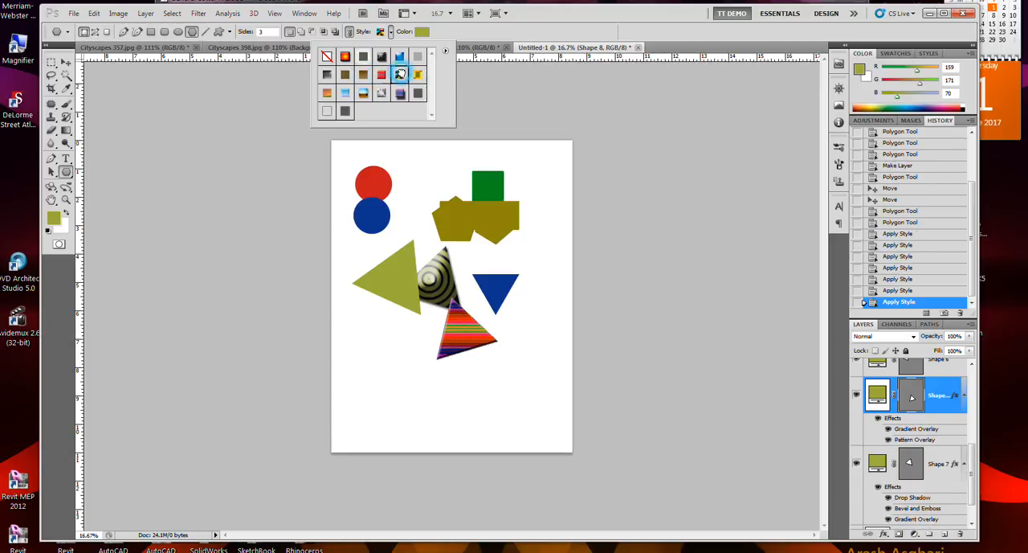
{"action": "left_click", "coordinate": [400, 74]}
{"action": "left_click", "coordinate": [418, 75]}
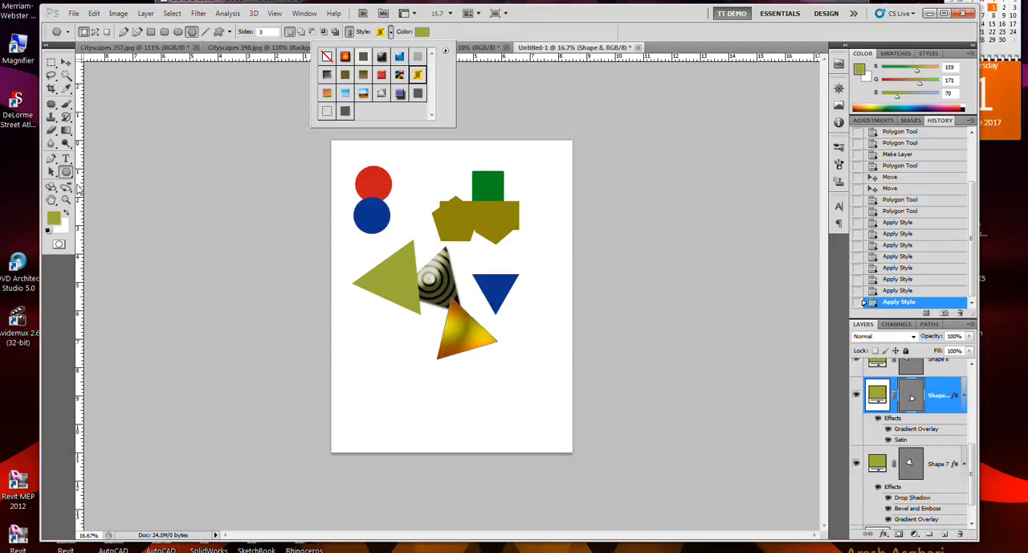
- Draw an ornate oval frame below the large olive triangle with the Custom Shape tool
{"action": "left_click", "coordinate": [70, 173]}
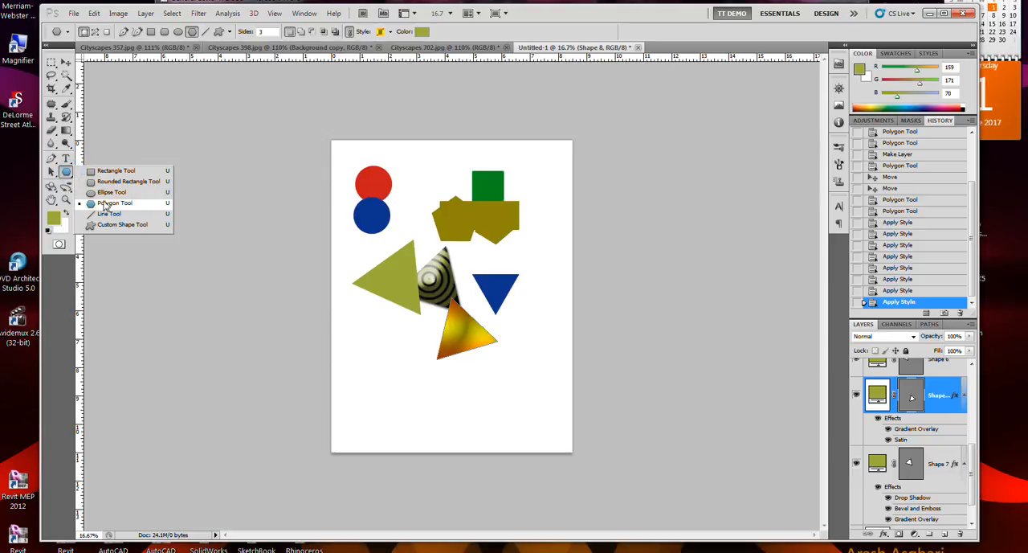
{"action": "left_click", "coordinate": [119, 224]}
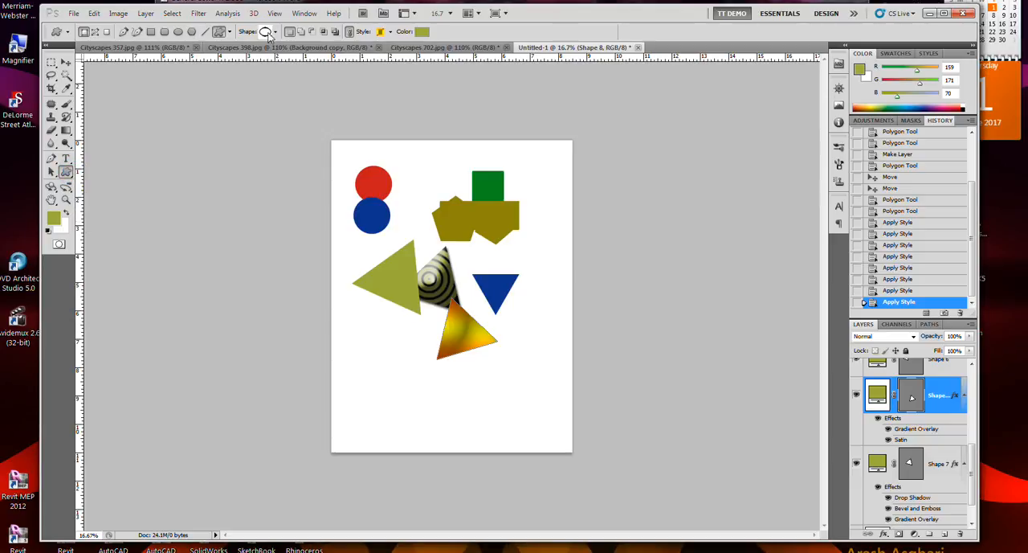
{"action": "left_click_drag", "start_coordinate": [361, 340], "coordinate": [402, 363]}
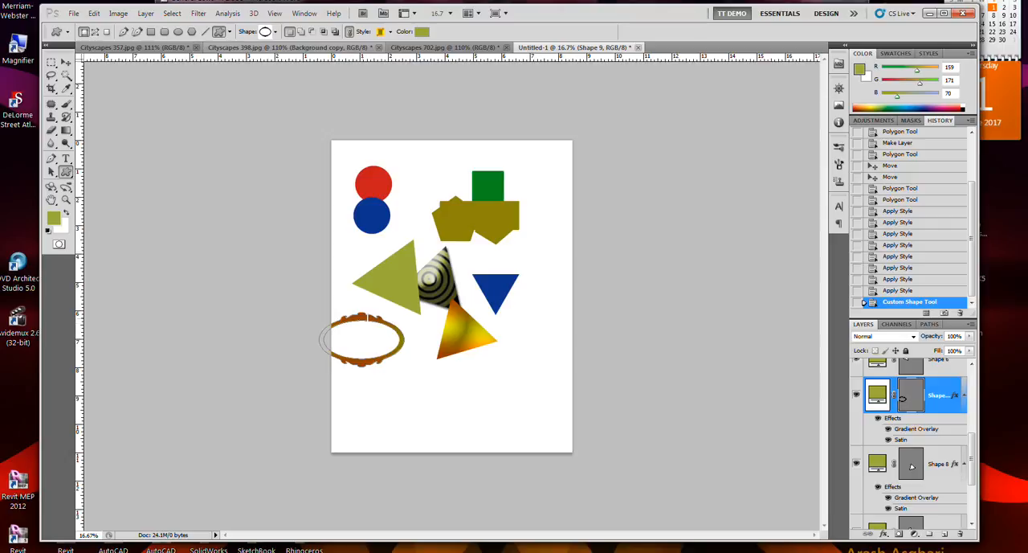
{"action": "left_click_drag", "start_coordinate": [363, 319], "coordinate": [389, 334]}
{"action": "key", "text": "ctrl+z"}
- Draw a wavy-rayed sun custom shape just below the yellow-orange triangle
{"action": "left_click", "coordinate": [275, 33]}
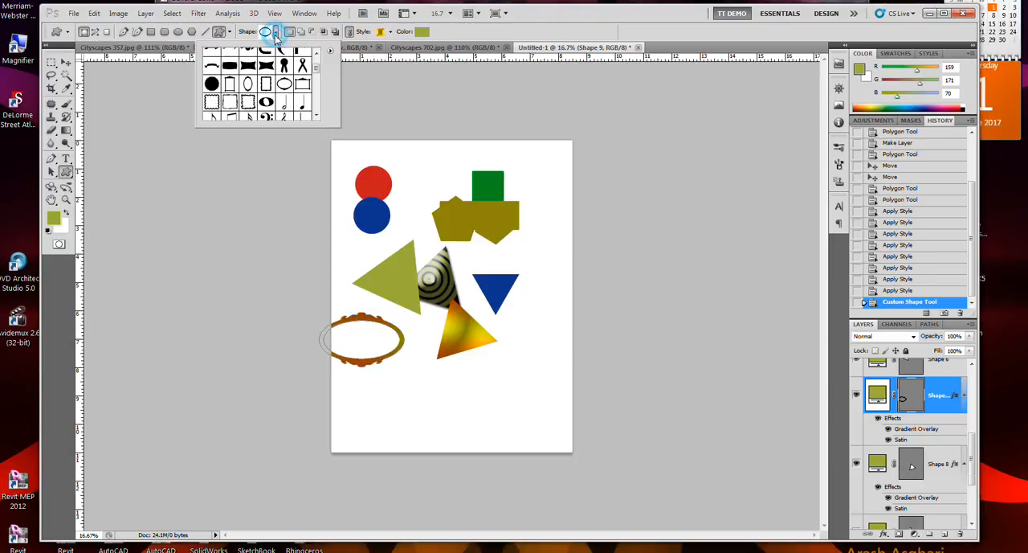
{"action": "scroll", "coordinate": [282, 95], "scroll_direction": "down", "scroll_amount": 1}
{"action": "scroll", "coordinate": [281, 95], "scroll_direction": "down", "scroll_amount": 2}
{"action": "left_click", "coordinate": [302, 84]}
{"action": "left_click", "coordinate": [474, 369]}
{"action": "left_click_drag", "start_coordinate": [474, 370], "coordinate": [511, 399]}
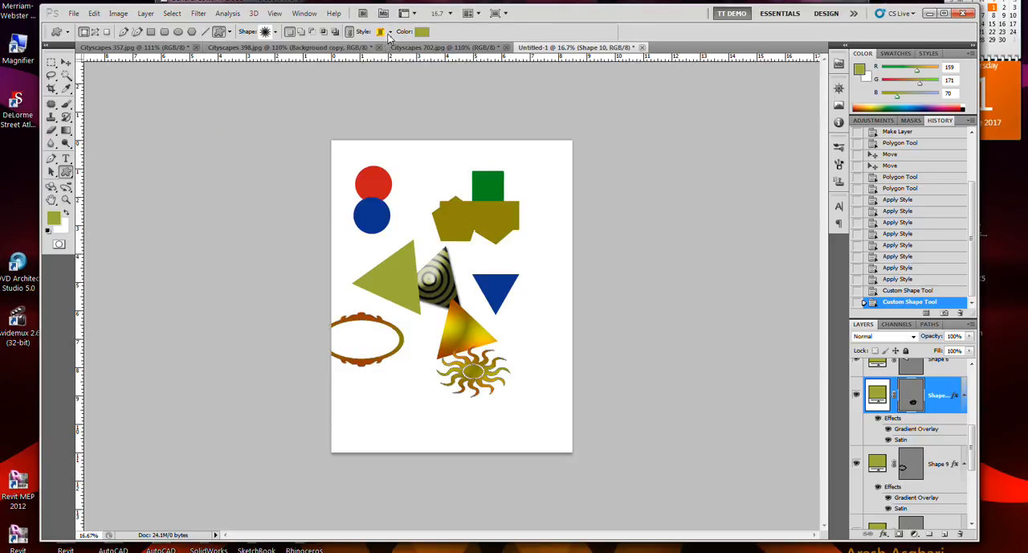
- Apply the red-orange gradient style preset with a dark stroke to the sun shape
{"action": "left_click", "coordinate": [390, 32]}
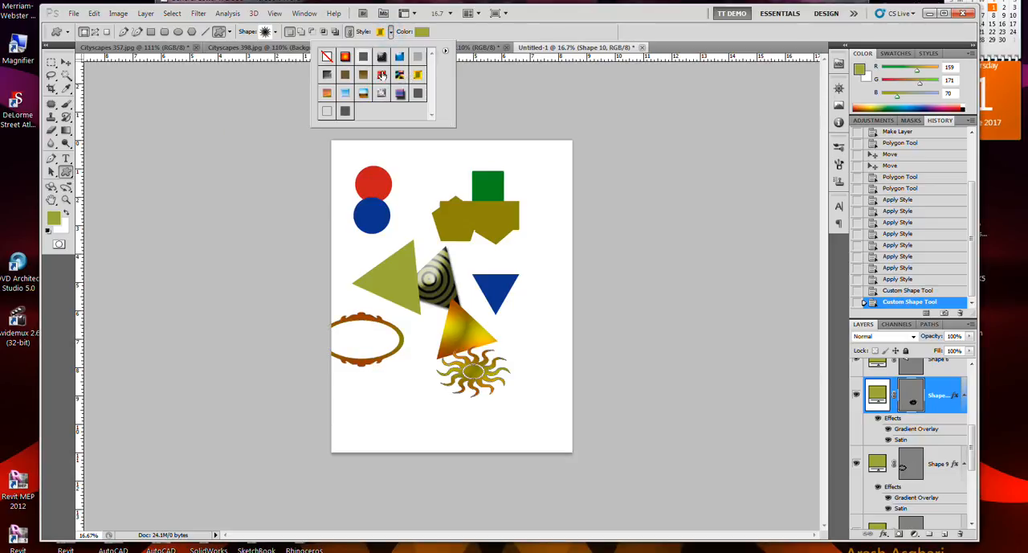
{"action": "left_click", "coordinate": [346, 57]}
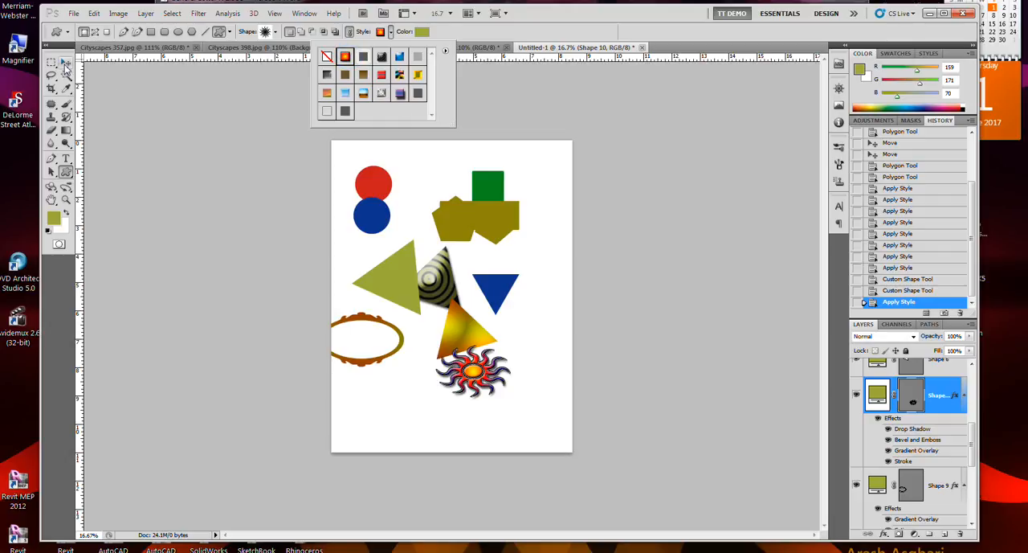
{"action": "left_click", "coordinate": [445, 51]}
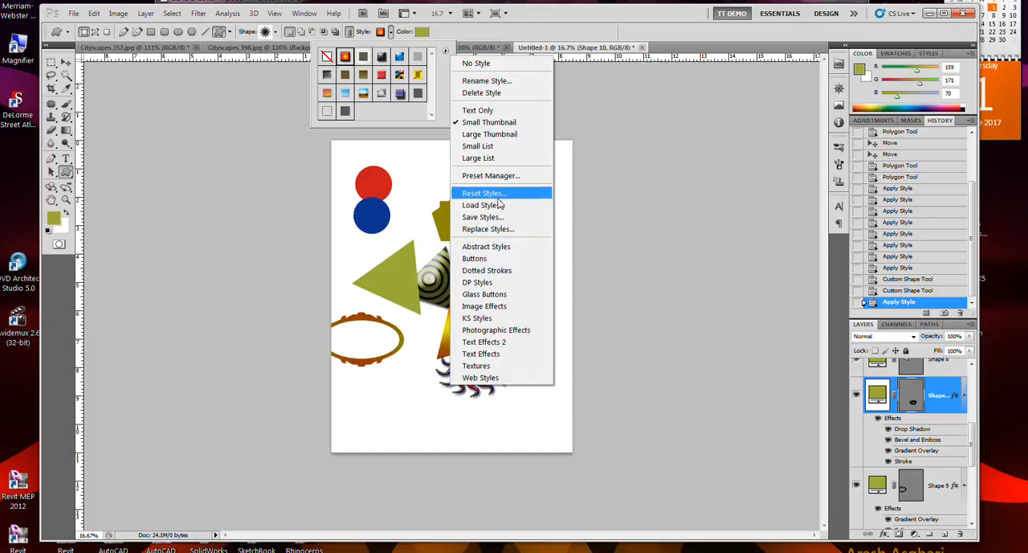
{"action": "left_click", "coordinate": [442, 37]}
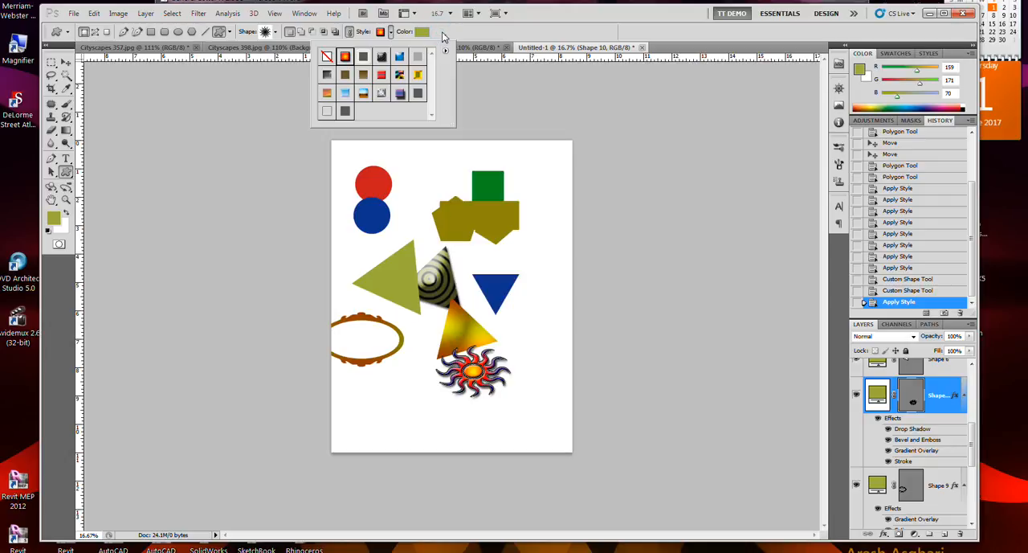
- Try intersecting the sun with a larger second sun overlapping its right side, and undo it
{"action": "left_click", "coordinate": [335, 35]}
{"action": "left_click", "coordinate": [323, 32]}
{"action": "left_click_drag", "start_coordinate": [546, 364], "coordinate": [495, 399]}
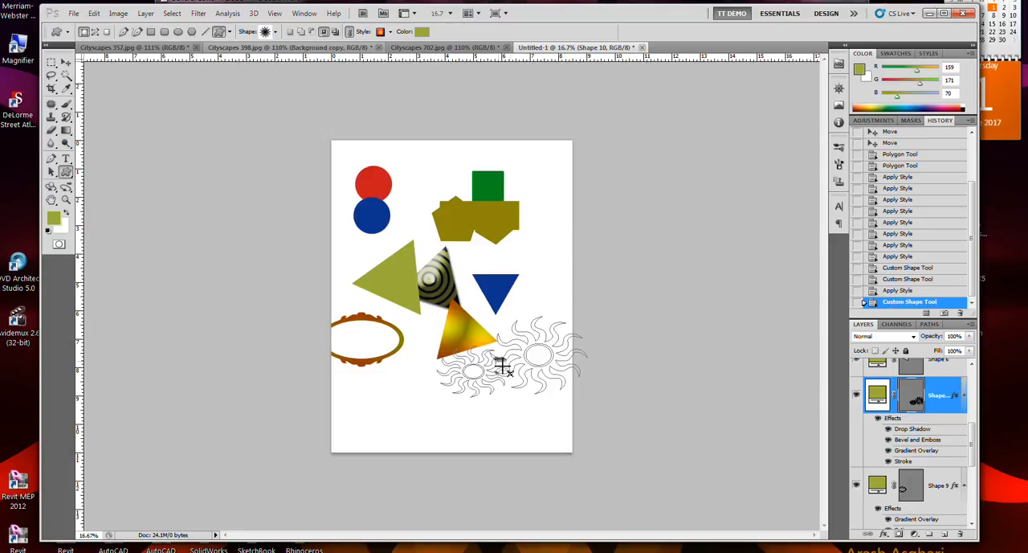
{"action": "key", "text": "ctrl+z"}
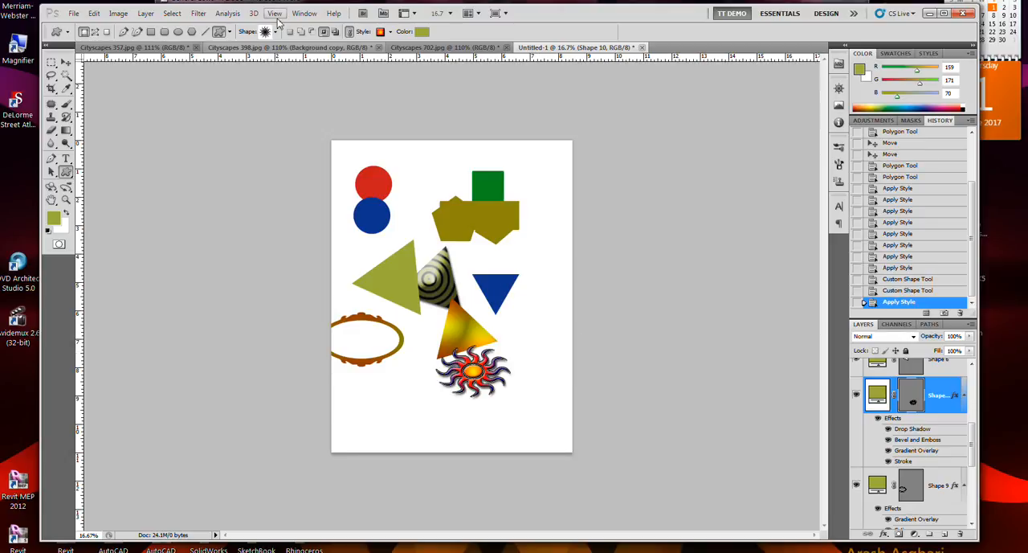
- Subtract a smaller second sun from the right edge of the styled sun shape
{"action": "left_click", "coordinate": [313, 32]}
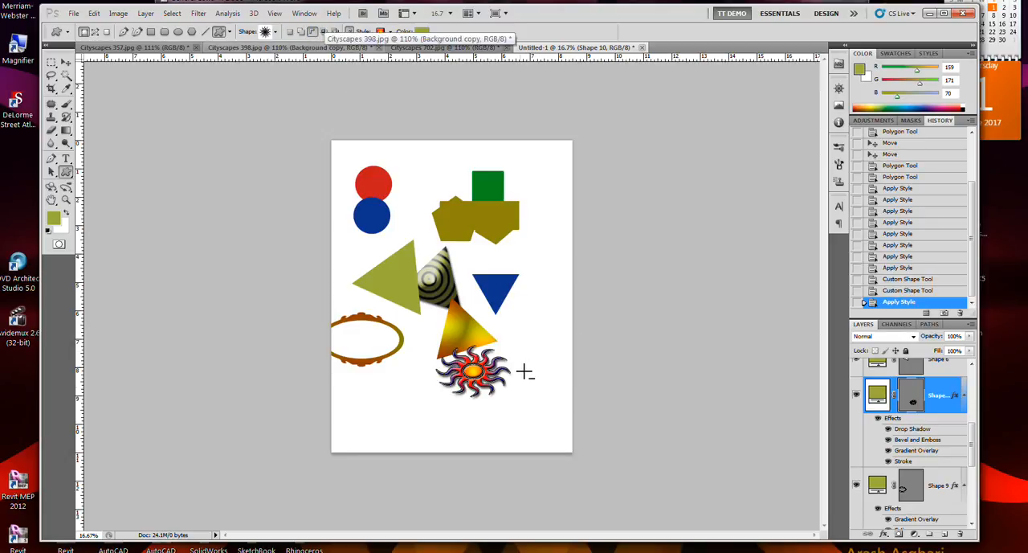
{"action": "left_click_drag", "start_coordinate": [510, 365], "coordinate": [540, 388]}
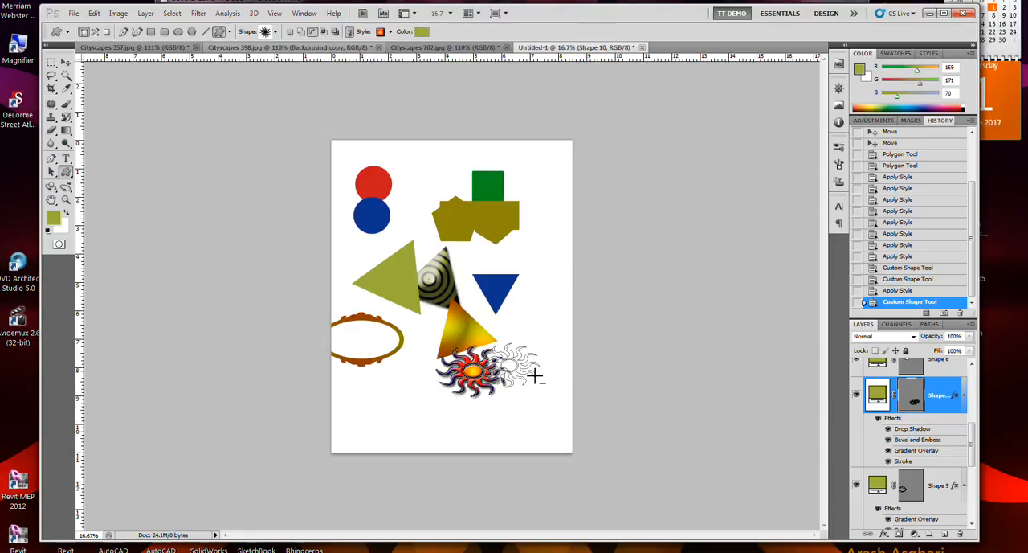
{"action": "key", "text": "ctrl+plus"}
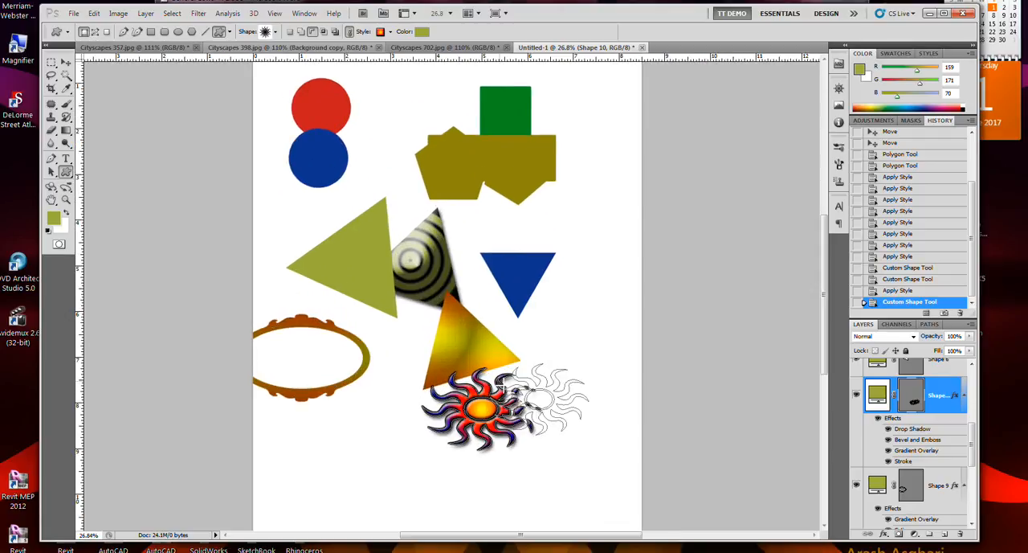
{"action": "scroll", "coordinate": [505, 392], "scroll_direction": "up", "scroll_amount": 3}
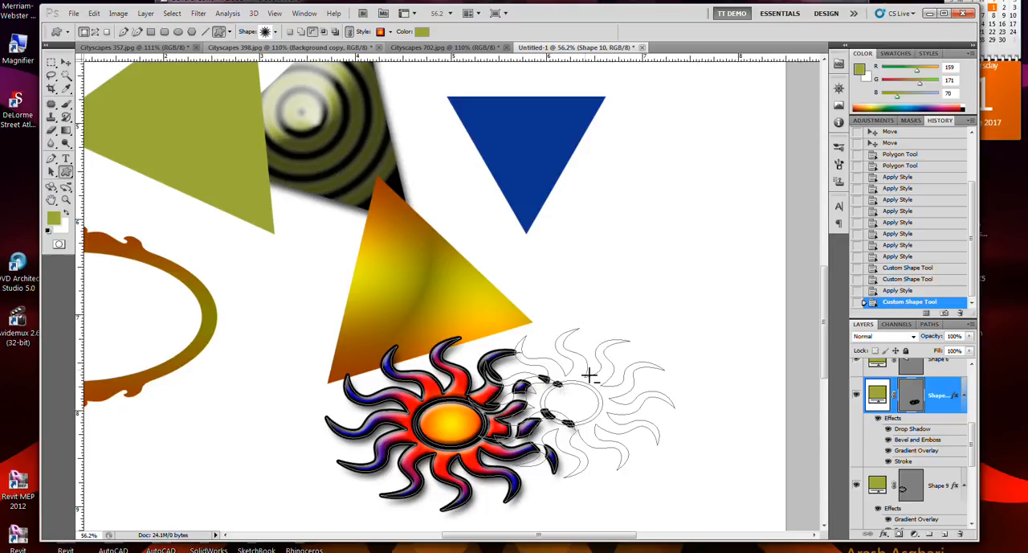
- Deselect the sun shape's vector mask path to hide its outline, and return to the layer list
{"action": "left_click", "coordinate": [930, 325]}
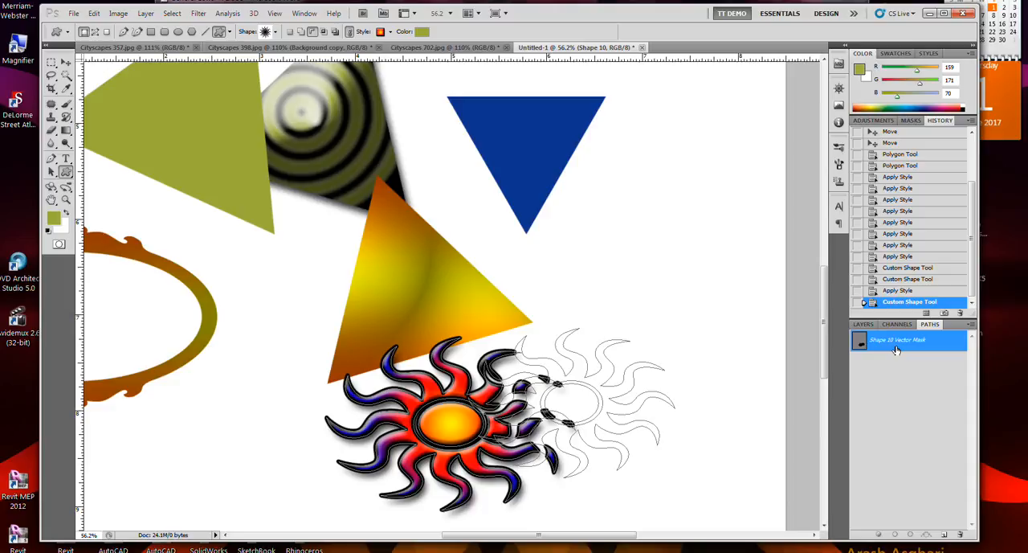
{"action": "left_click", "coordinate": [863, 324]}
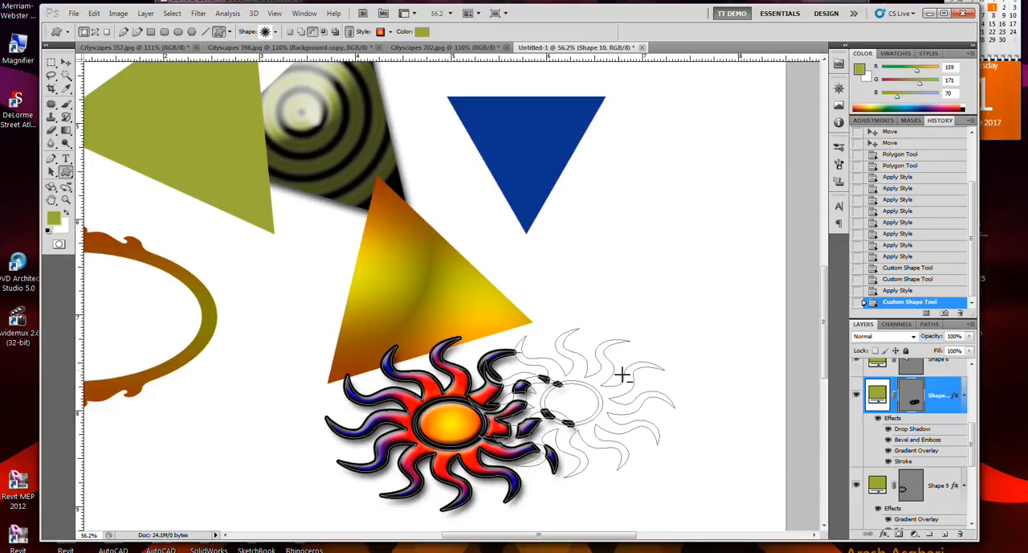
{"action": "scroll", "coordinate": [645, 339], "scroll_direction": "down", "scroll_amount": 4}
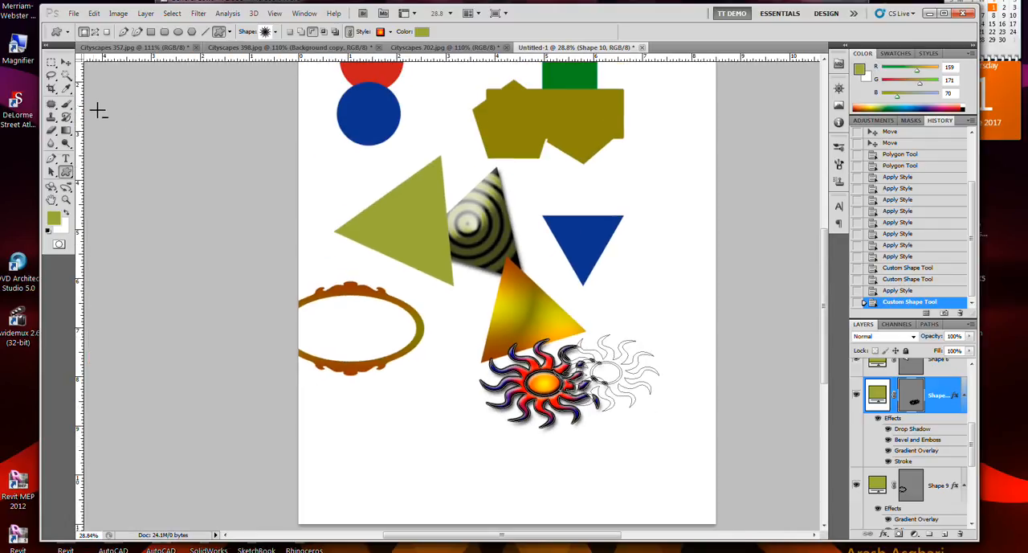
{"action": "left_click", "coordinate": [65, 63]}
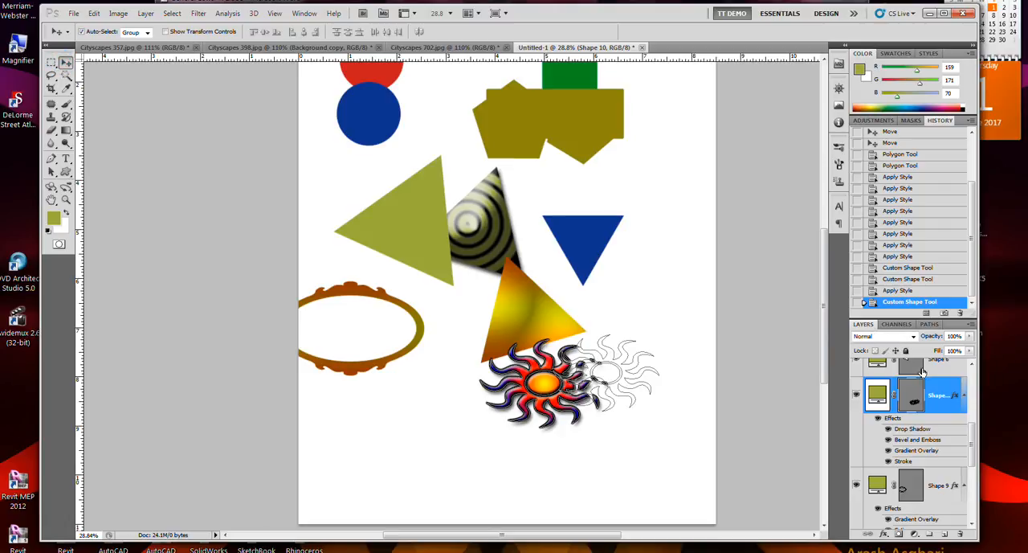
{"action": "left_click", "coordinate": [930, 324]}
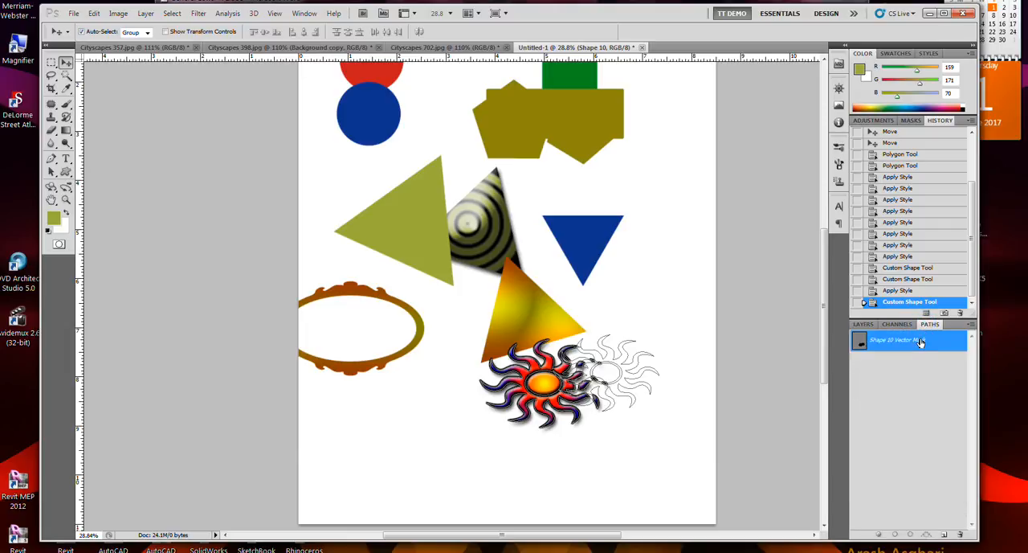
{"action": "left_click", "coordinate": [928, 382]}
{"action": "left_click", "coordinate": [864, 323]}
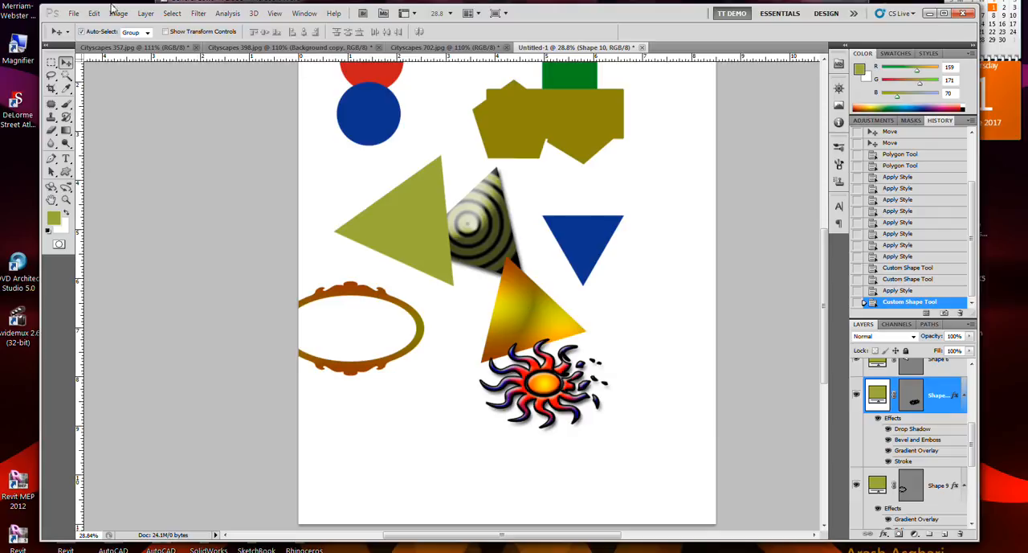
- Move the ringed gradient triangle away from the plain green triangle so it sits behind the blue inverted triangle
{"action": "left_click", "coordinate": [418, 216]}
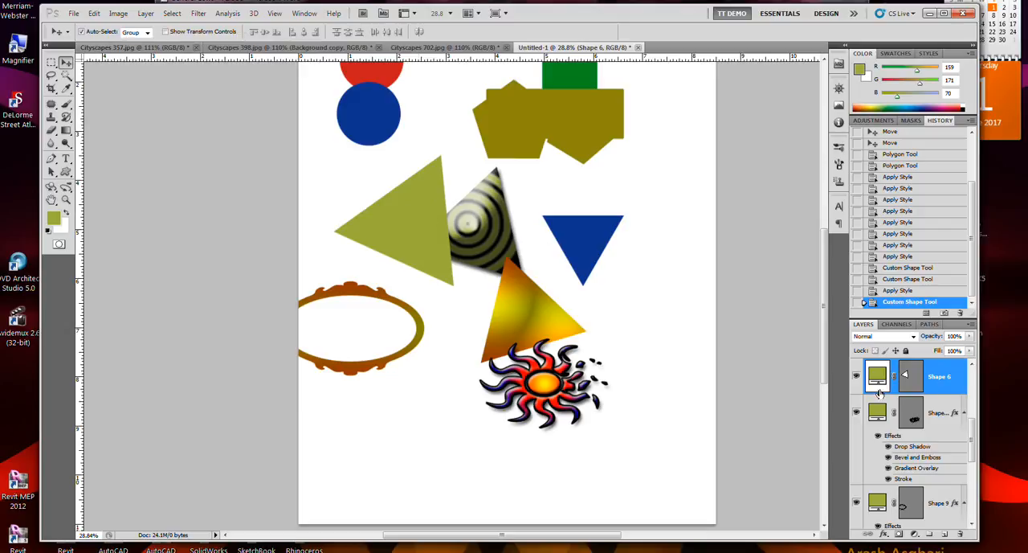
{"action": "left_click_drag", "start_coordinate": [497, 227], "coordinate": [602, 266]}
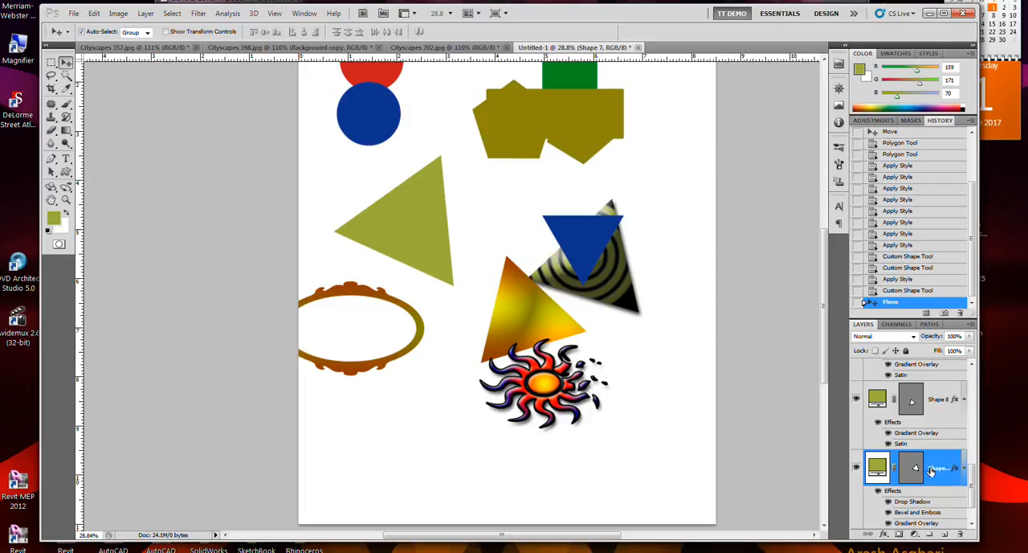
- Move the red circle's layer, Shape 1, directly above the blue circle's layer, Shape 2, in the layer order
{"action": "left_click", "coordinate": [578, 241]}
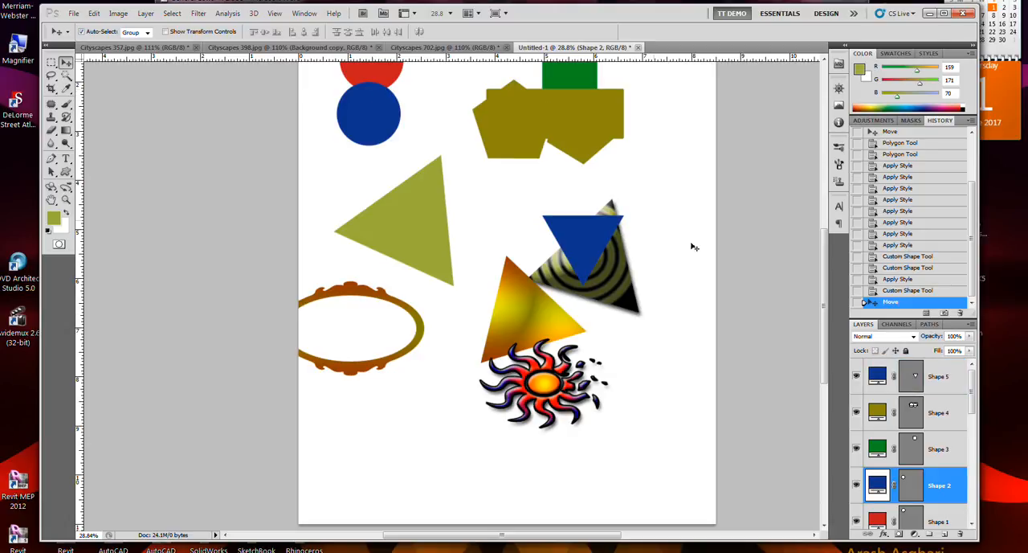
{"action": "left_click_drag", "start_coordinate": [917, 493], "coordinate": [932, 467]}
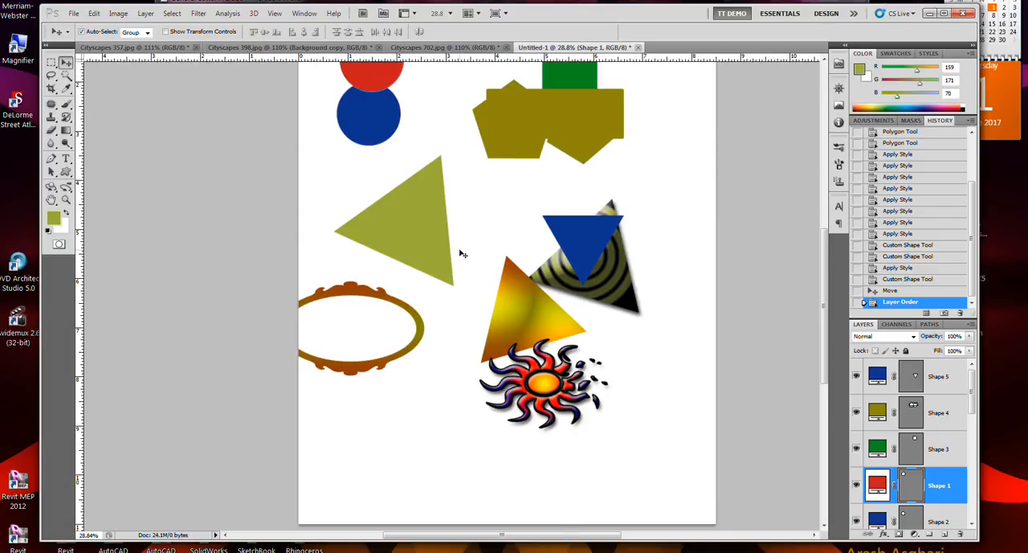
- Align the top edges of the green square, red circle and blue circle, and distribute their horizontal centers evenly
{"action": "scroll", "coordinate": [563, 363], "scroll_direction": "down", "scroll_amount": 1}
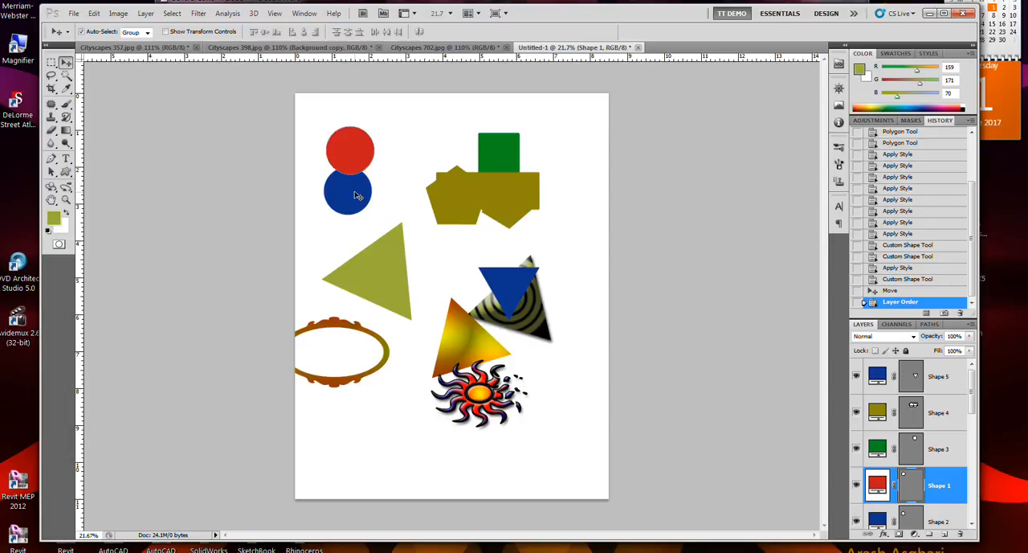
{"action": "key", "text": "ctrl"}
{"action": "key", "text": "ctrl"}
{"action": "left_click", "coordinate": [502, 154]}
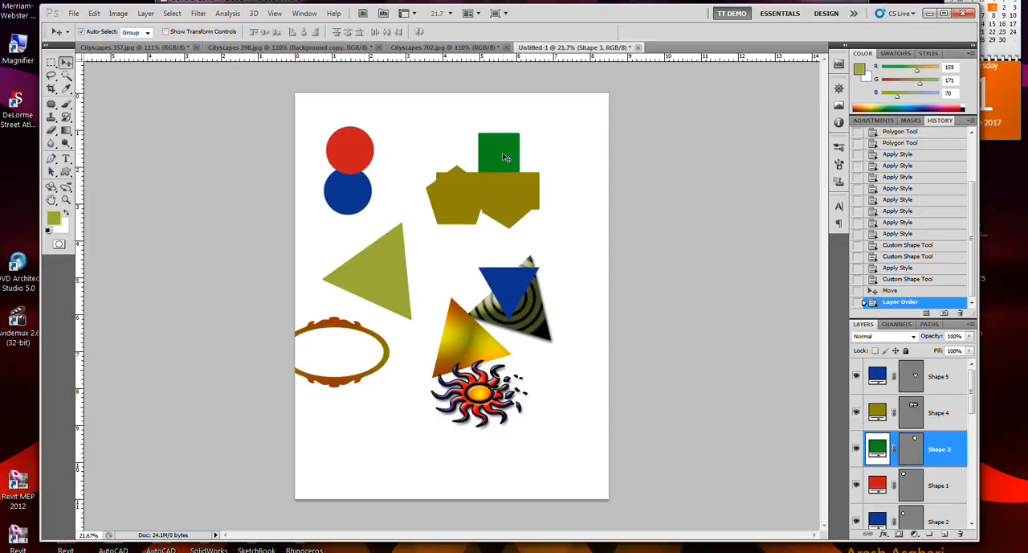
{"action": "left_click", "coordinate": [361, 155], "text": "shift"}
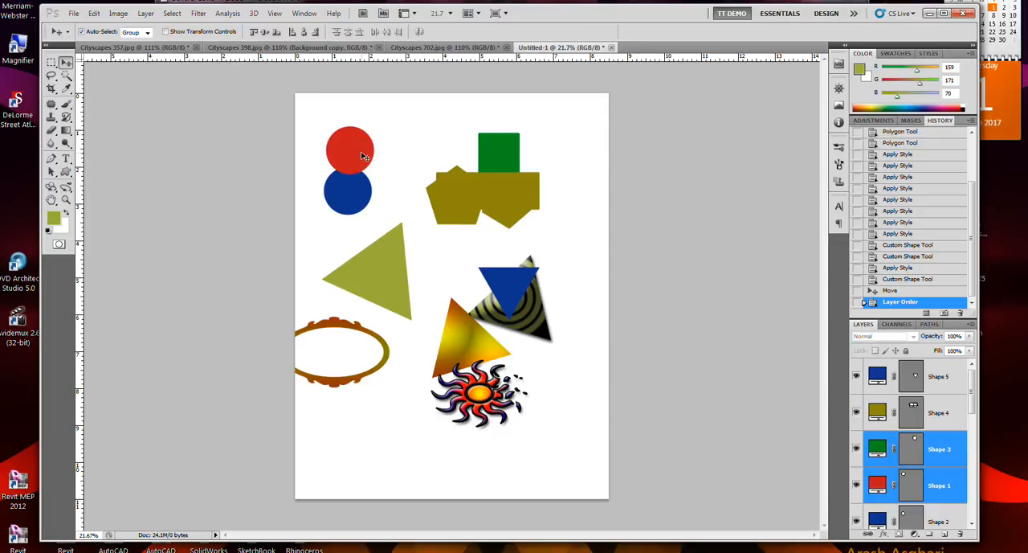
{"action": "left_click", "coordinate": [362, 200], "text": "shift"}
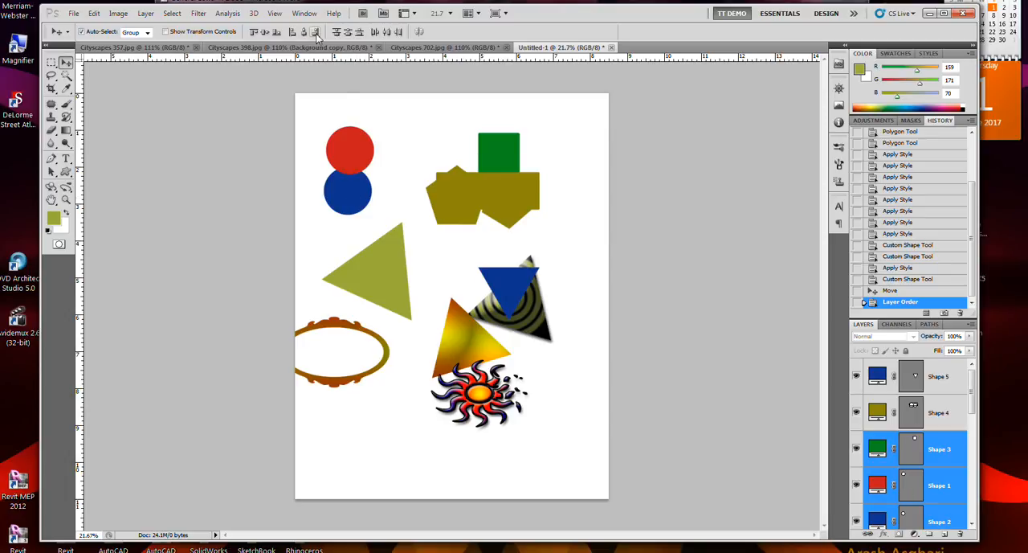
{"action": "left_click", "coordinate": [253, 33]}
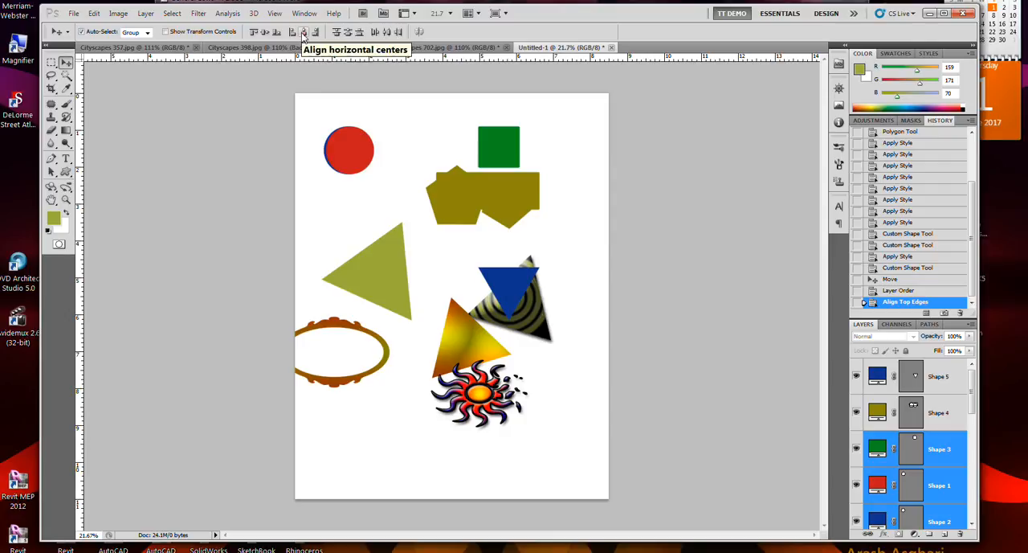
{"action": "left_click", "coordinate": [386, 32]}
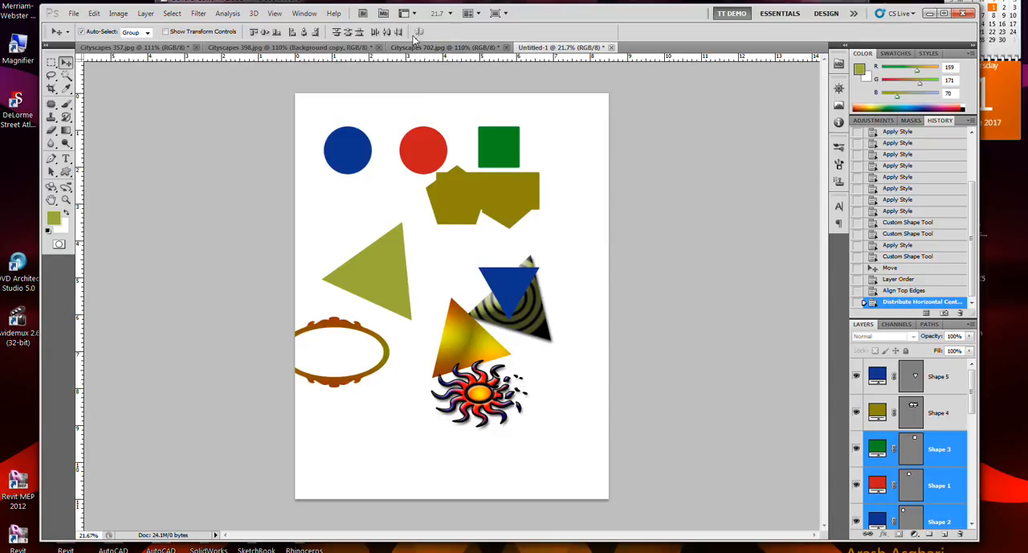
- Move the selected blue circle, red circle and green square together slightly up and to the right
{"action": "left_click", "coordinate": [419, 32]}
{"action": "left_click", "coordinate": [420, 33]}
{"action": "mouse_move", "coordinate": [503, 161]}
{"action": "left_mouse_down"}
{"action": "mouse_move", "coordinate": [493, 189]}
{"action": "mouse_move", "coordinate": [558, 149]}
{"action": "mouse_move", "coordinate": [482, 137]}
{"action": "mouse_move", "coordinate": [554, 144]}
{"action": "mouse_move", "coordinate": [518, 149]}
{"action": "left_mouse_up"}
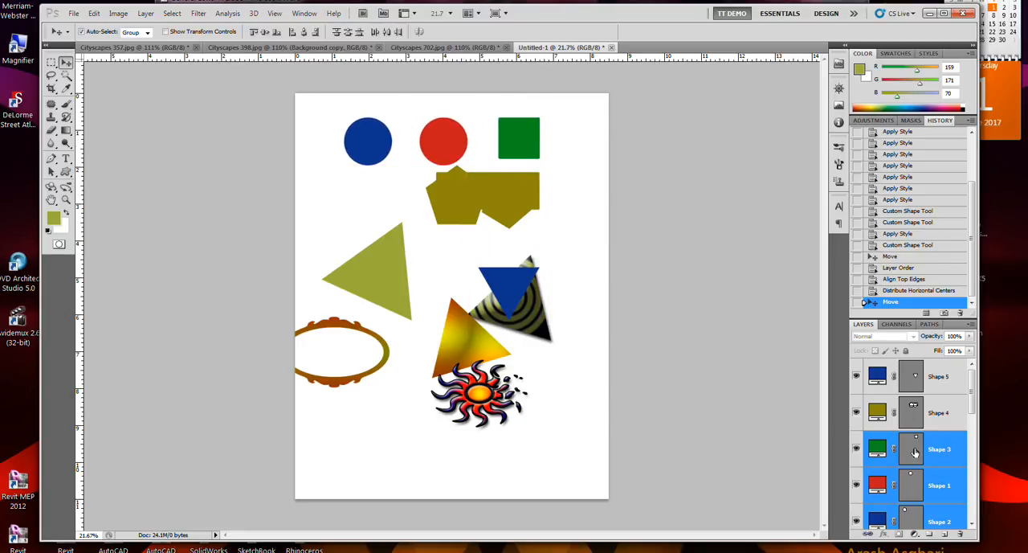
- Link the layers of the two circles and the green square, and move the linked shapes slightly upward by the square
{"action": "left_click", "coordinate": [867, 536]}
{"action": "left_click", "coordinate": [587, 242]}
{"action": "left_click", "coordinate": [522, 139]}
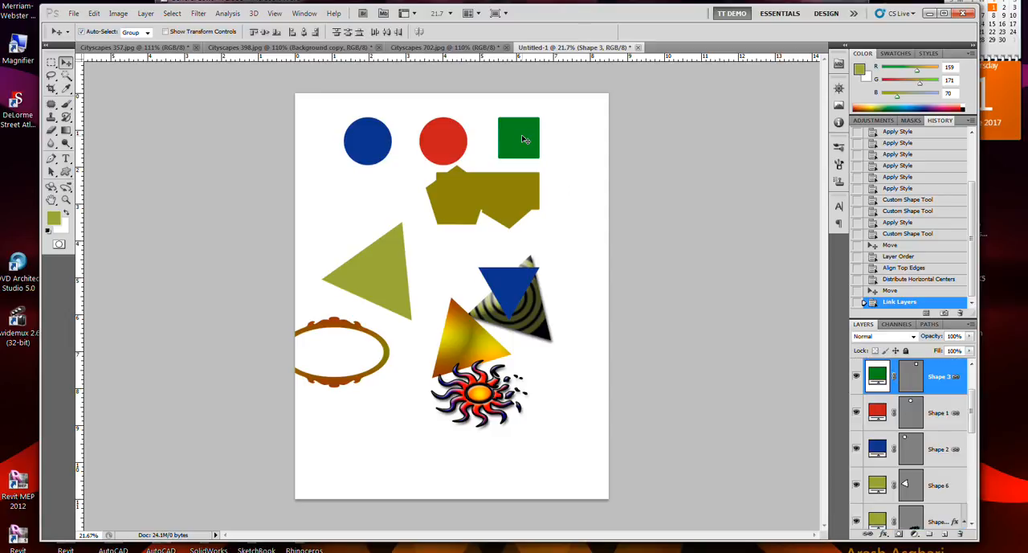
{"action": "mouse_move", "coordinate": [523, 139]}
{"action": "left_mouse_down"}
{"action": "mouse_move", "coordinate": [522, 159]}
{"action": "mouse_move", "coordinate": [564, 155]}
{"action": "mouse_move", "coordinate": [546, 122]}
{"action": "mouse_move", "coordinate": [539, 135]}
{"action": "mouse_move", "coordinate": [526, 132]}
{"action": "left_mouse_up"}
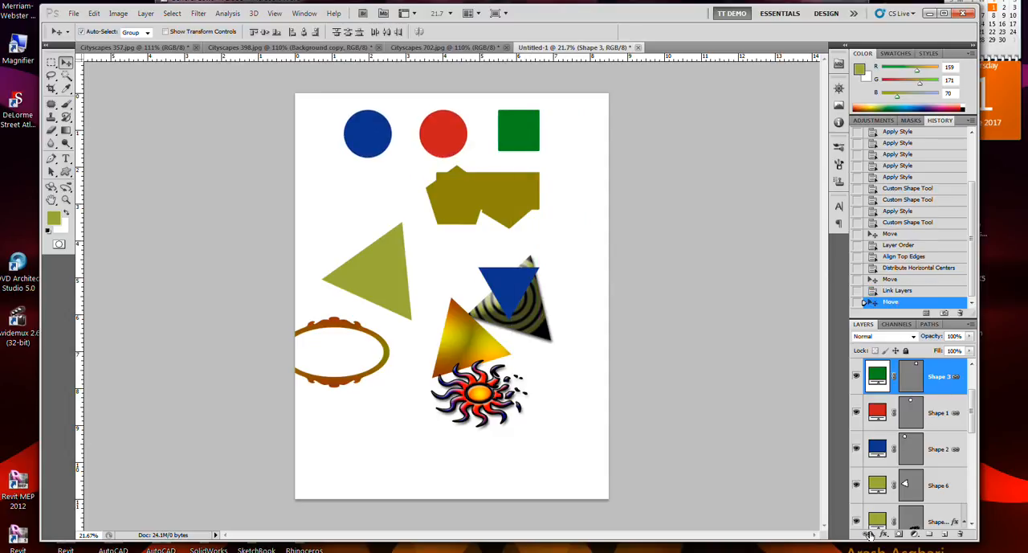
- Unlink the red circle's layer, Shape 1, from the other two shapes and nudge the circle on its own
{"action": "left_click", "coordinate": [942, 413]}
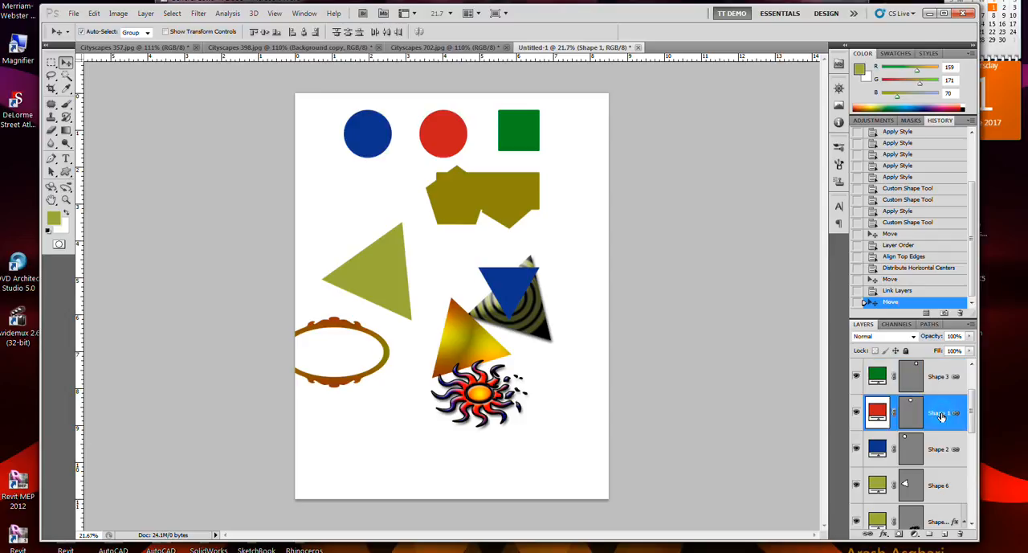
{"action": "left_click", "coordinate": [866, 533]}
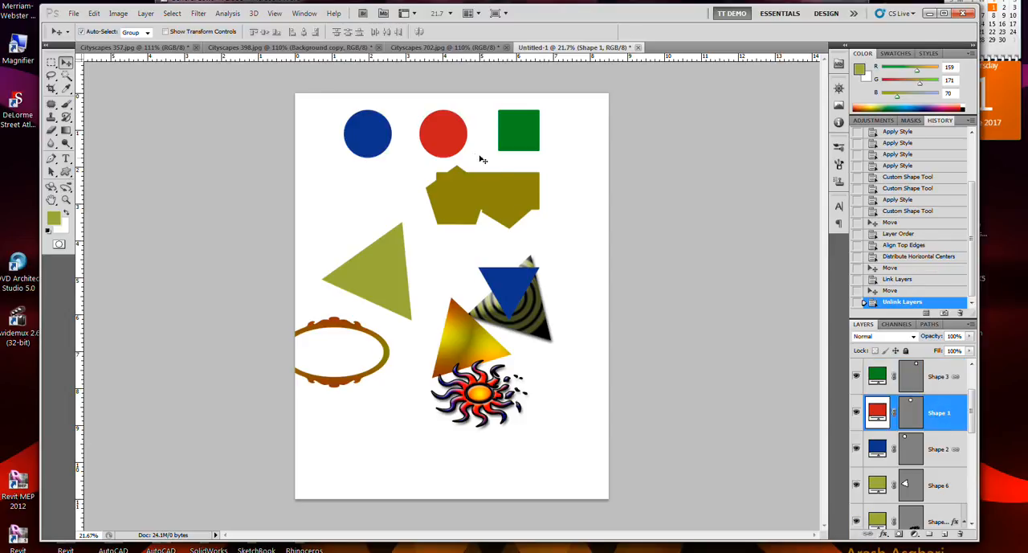
{"action": "mouse_move", "coordinate": [459, 148]}
{"action": "left_mouse_down"}
{"action": "mouse_move", "coordinate": [453, 166]}
{"action": "mouse_move", "coordinate": [462, 152]}
{"action": "left_mouse_up"}
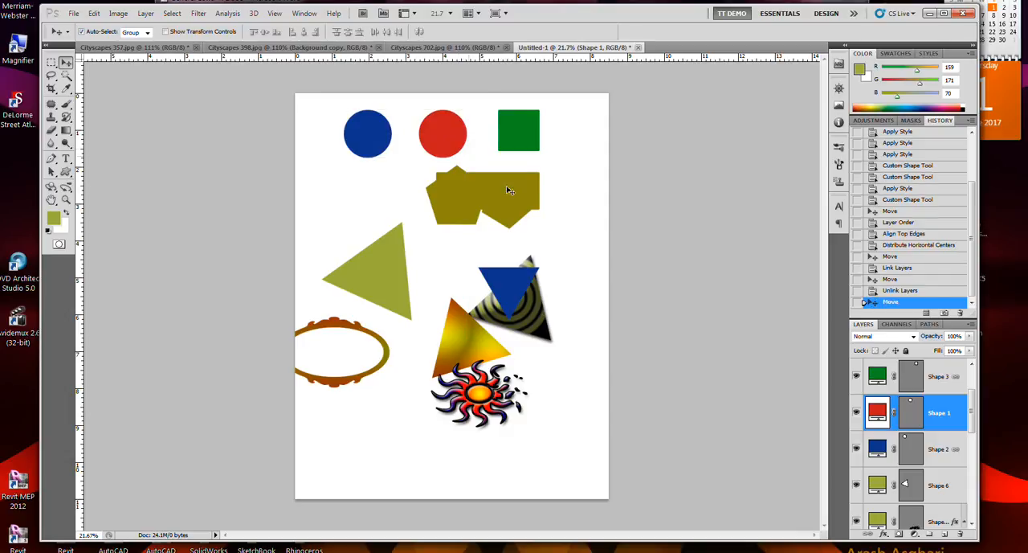